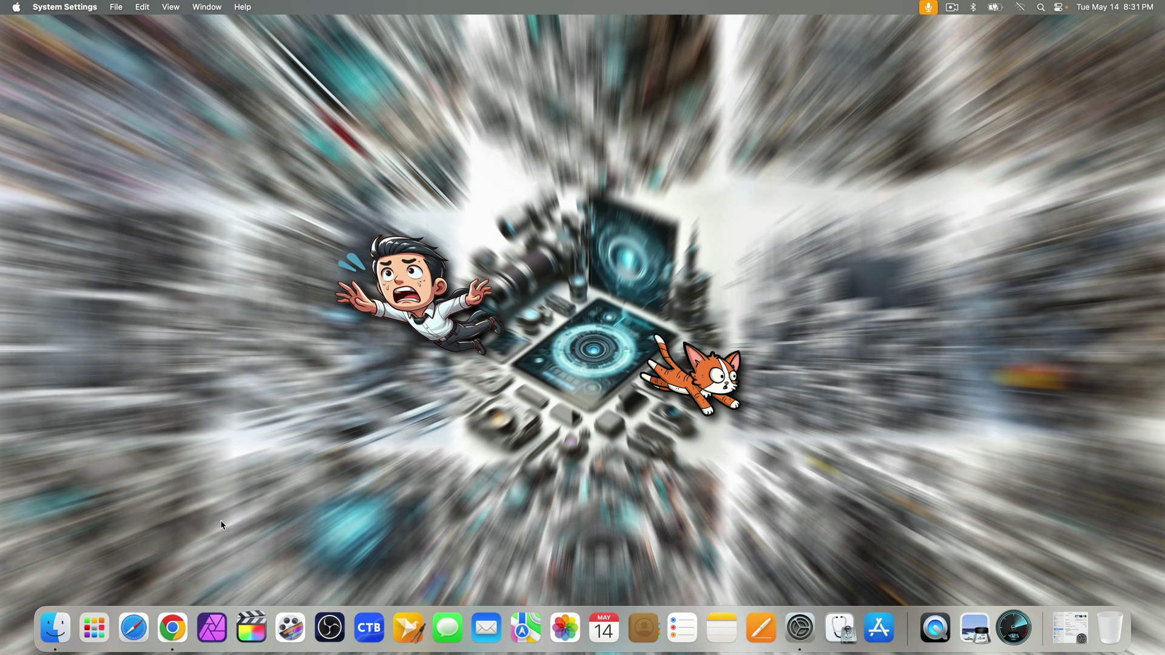
- Open godox.com in Chrome and go to its Support > Firmware pages
click(180, 624)
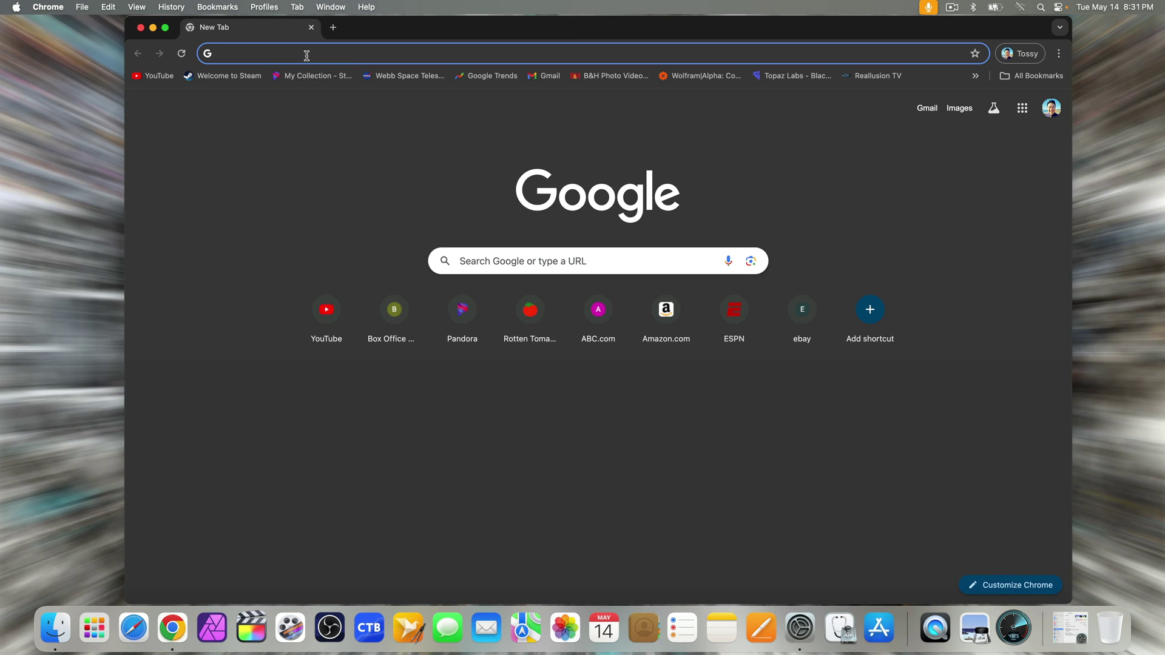
text(godox.com)
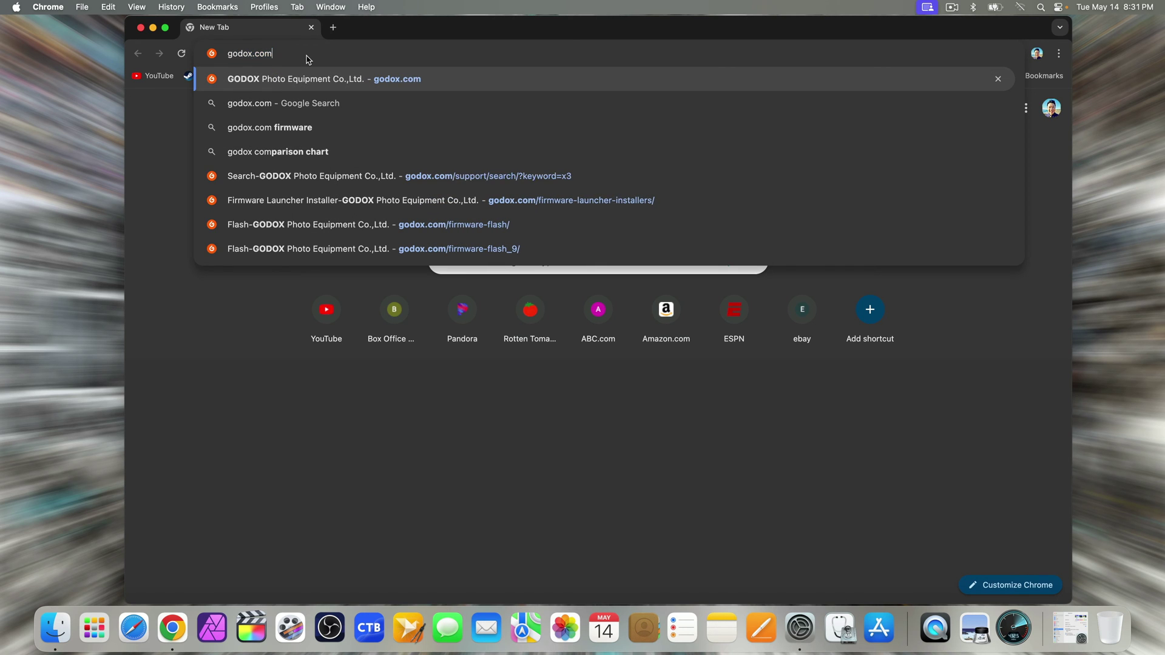
key(Return)
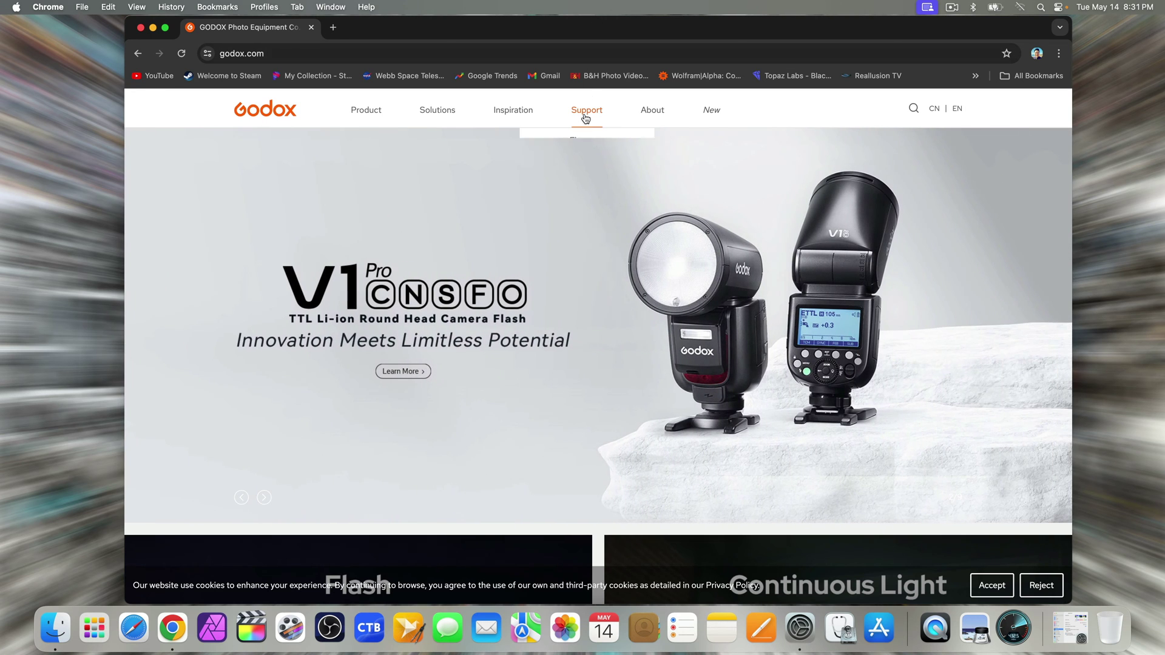
mouse_move(587, 123)
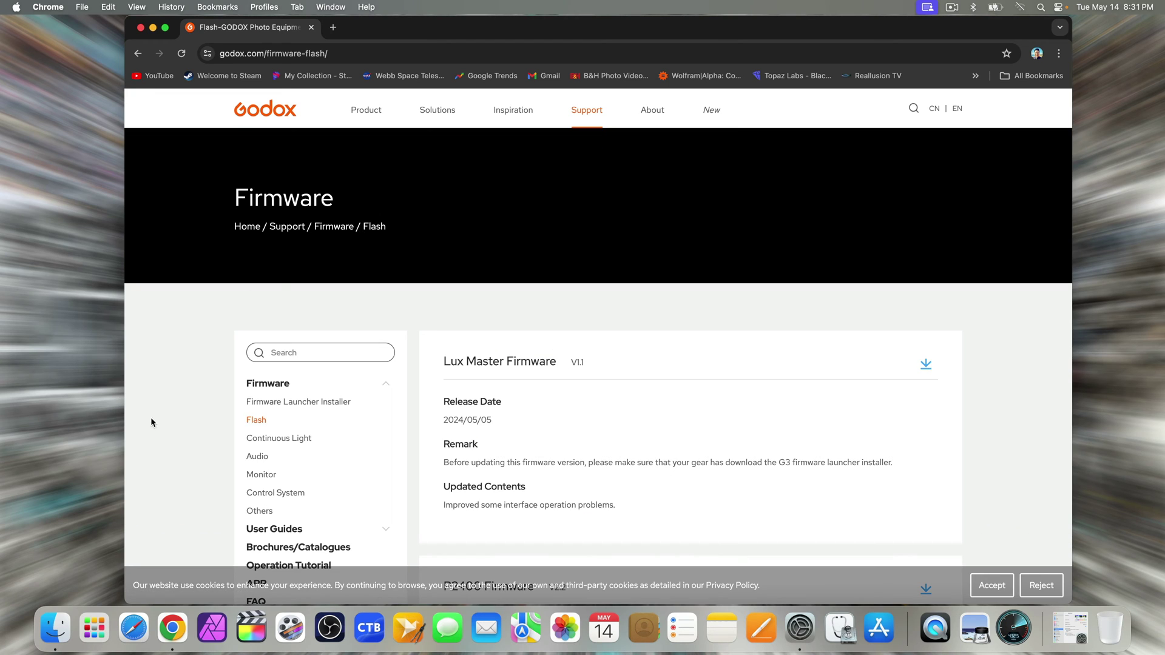
- Download the macOS Godox G3 Launcher V1.1 installer from the Firmware Launcher Installer list
click(313, 407)
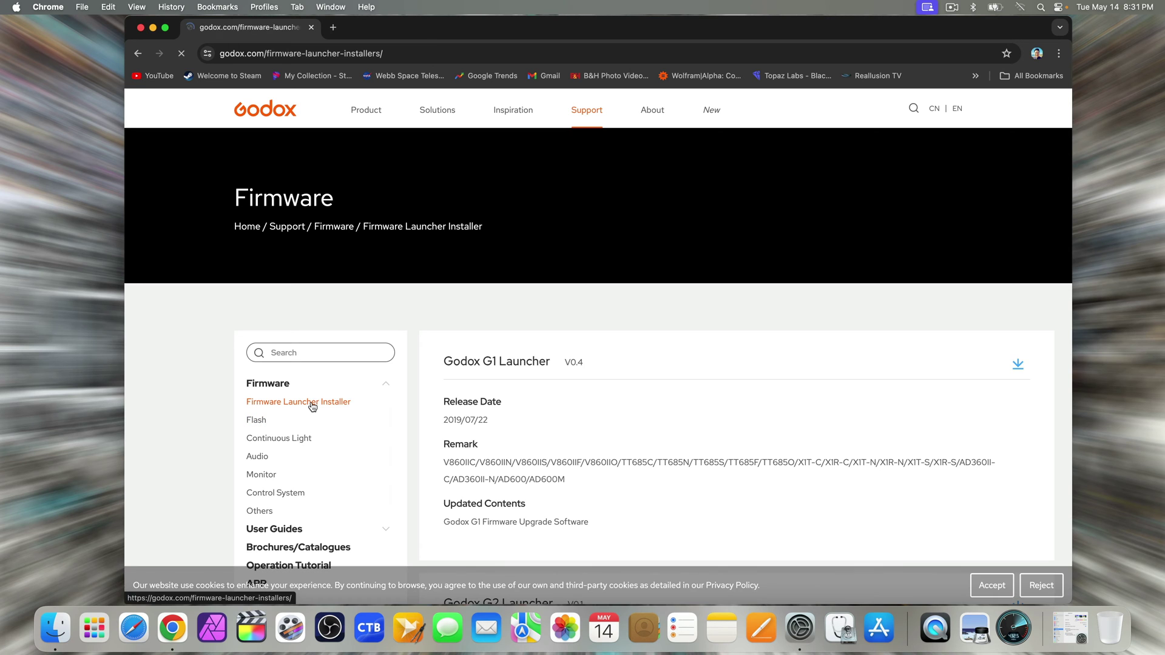
scroll(417, 400, down, 10)
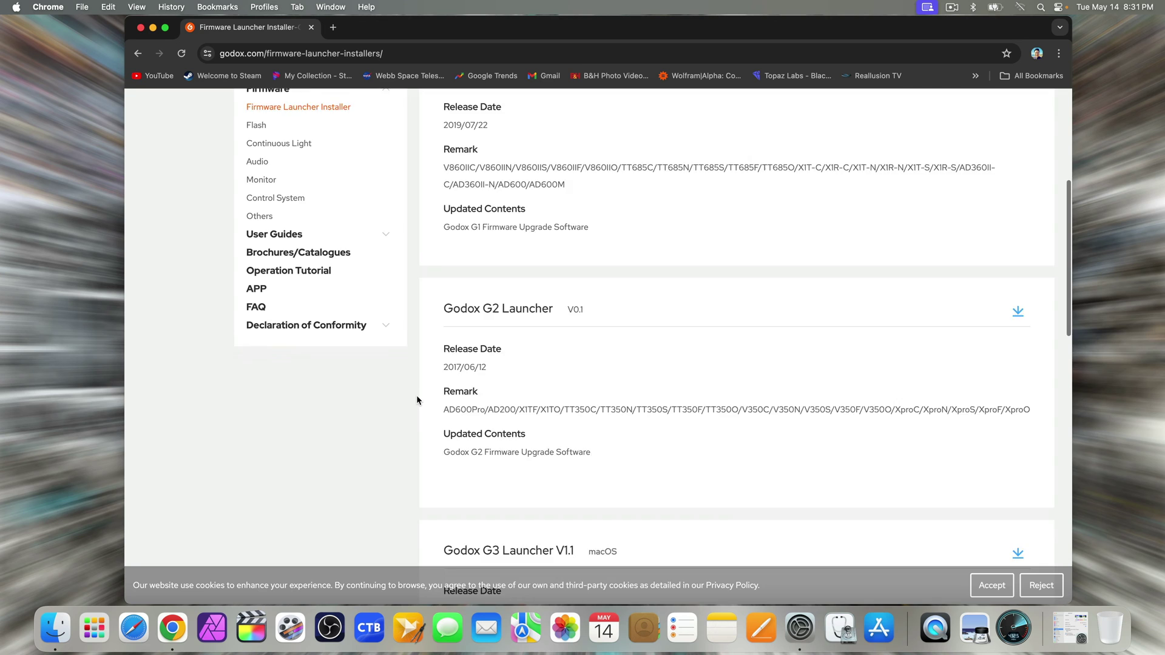
scroll(417, 396, down, 3)
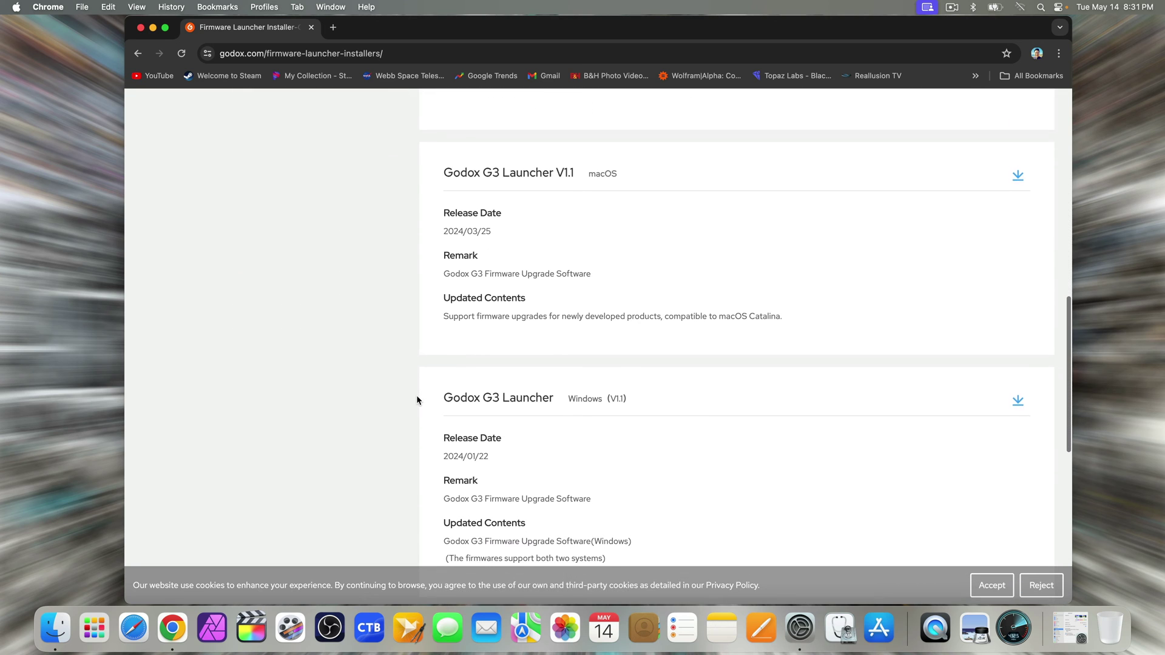
scroll(417, 395, down, 1)
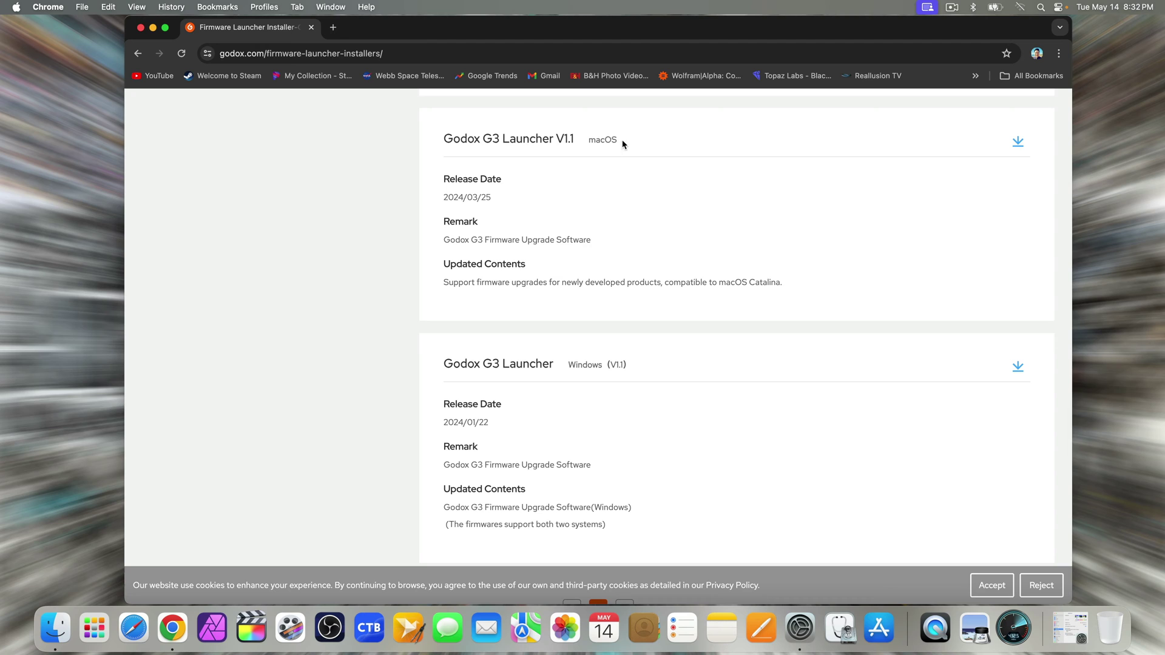
click(1015, 143)
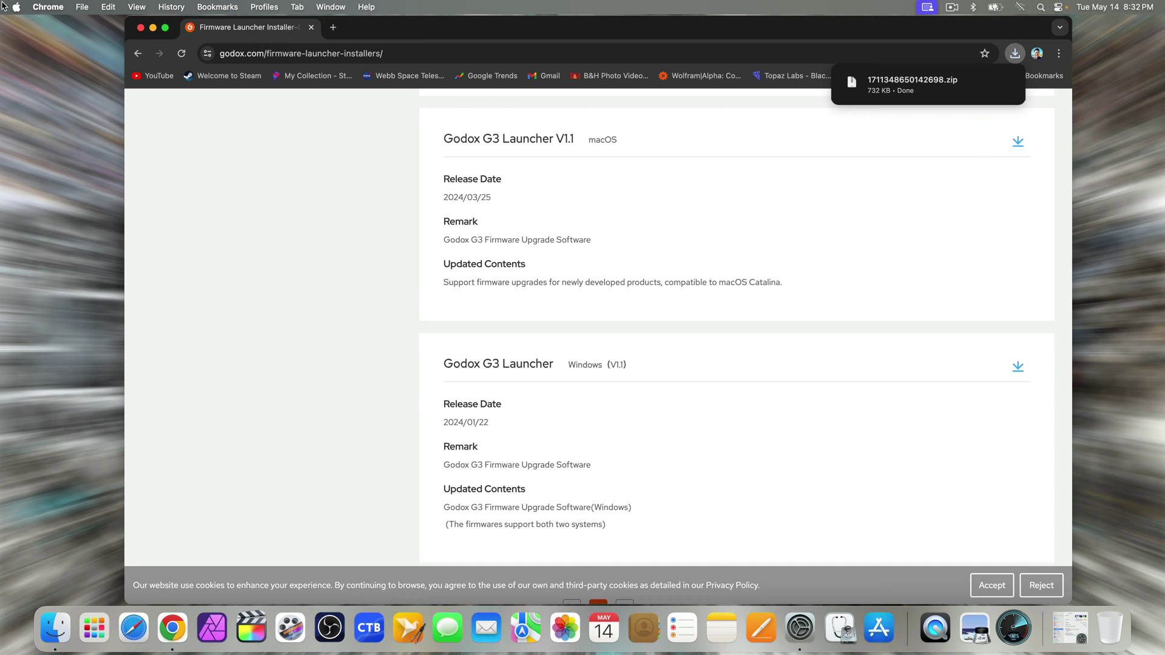
- Unzip the launcher zip in Finder's Downloads to get Godox_IAP, then return to Chrome
click(153, 29)
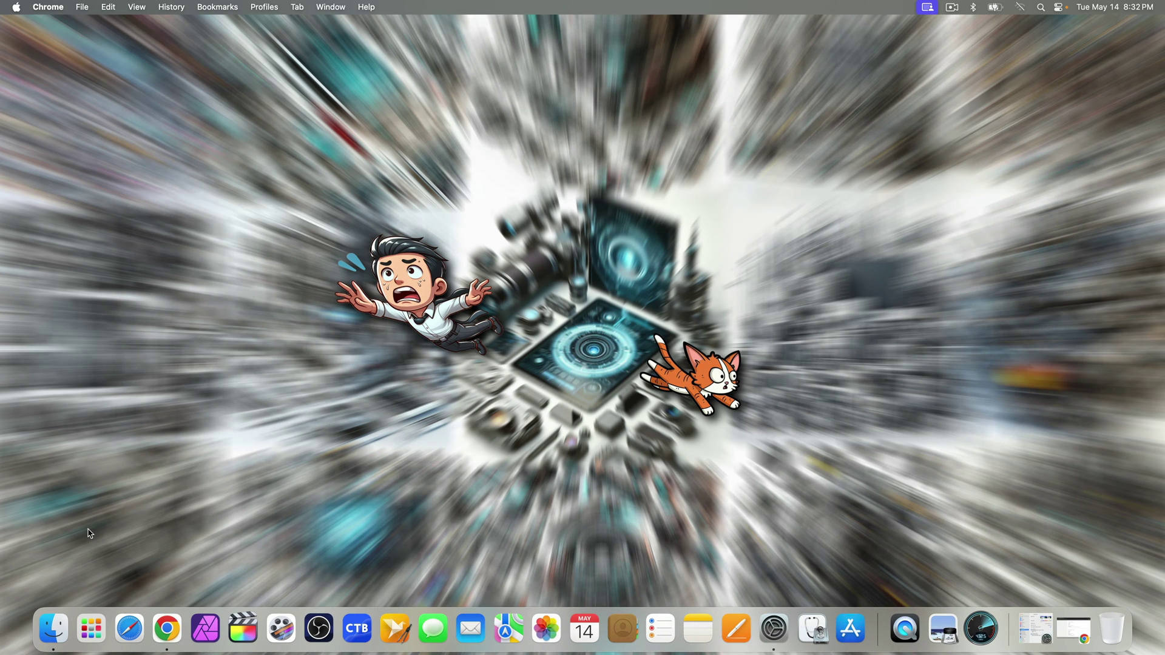
click(53, 629)
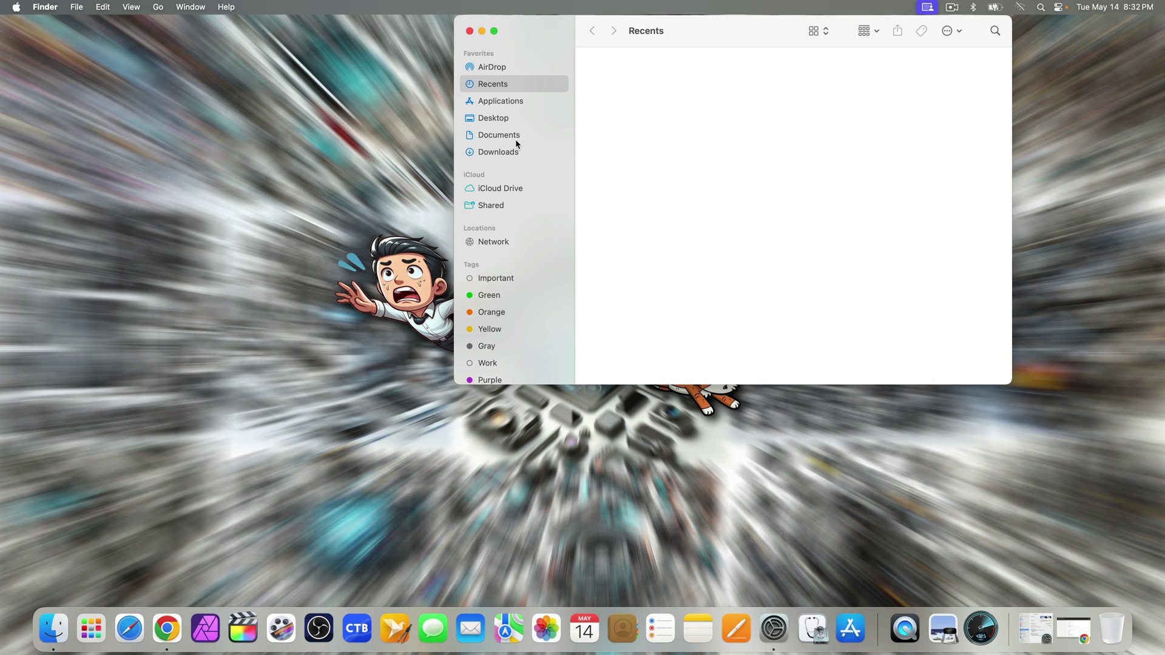
click(506, 153)
double_click(613, 78)
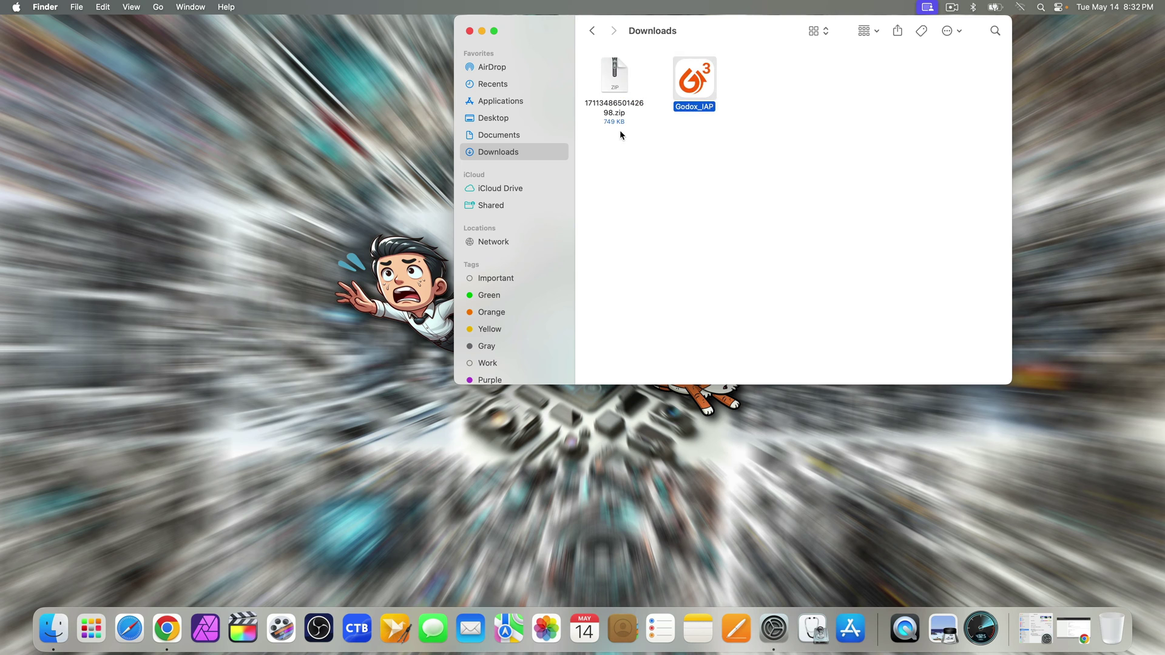
click(1067, 624)
- Search the Godox support site for x3 and download the X3-S Firmware zip (1715657000776989.zip, 372 KB)
scroll(401, 267, up, 10)
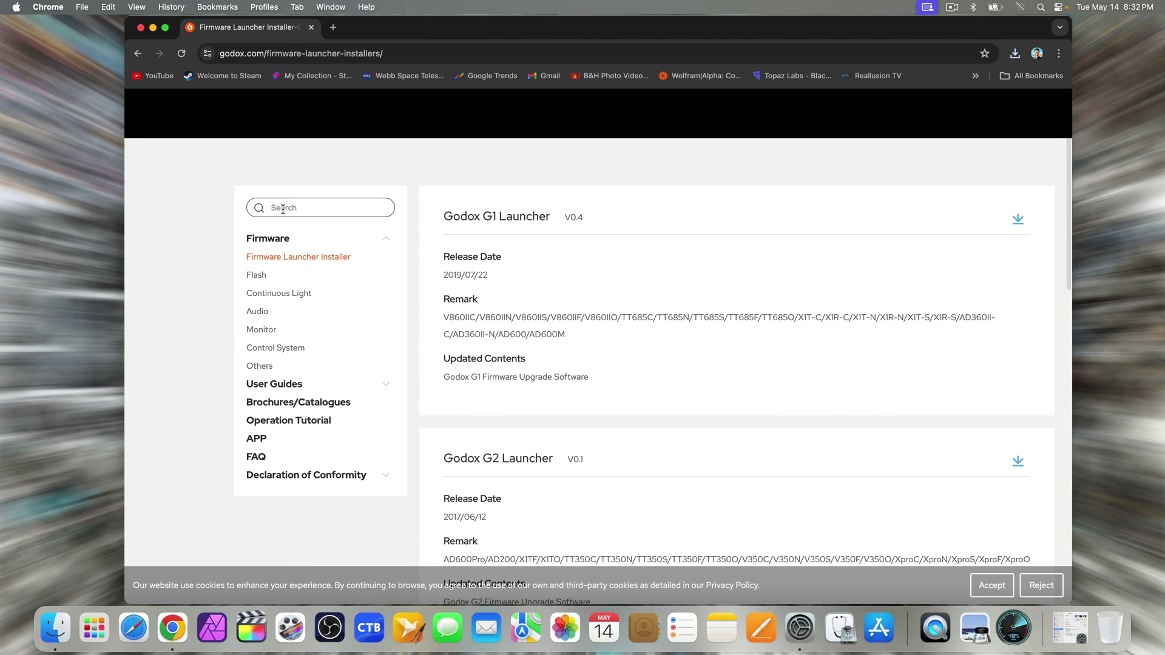
triple_click(278, 208)
text(x)
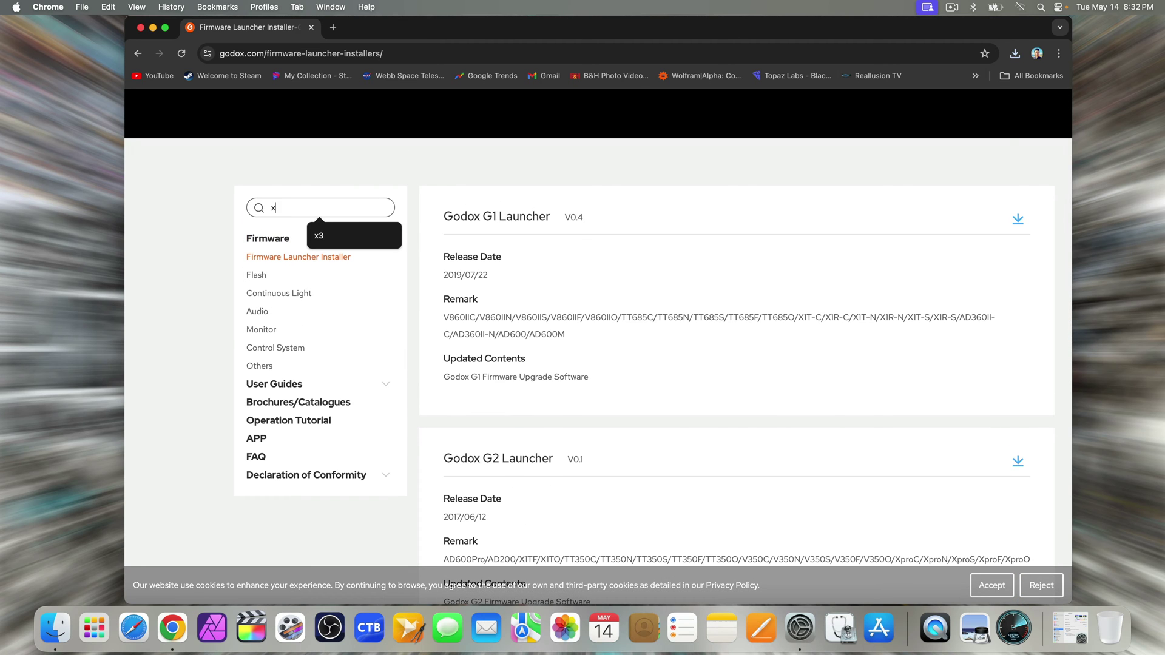
text(3)
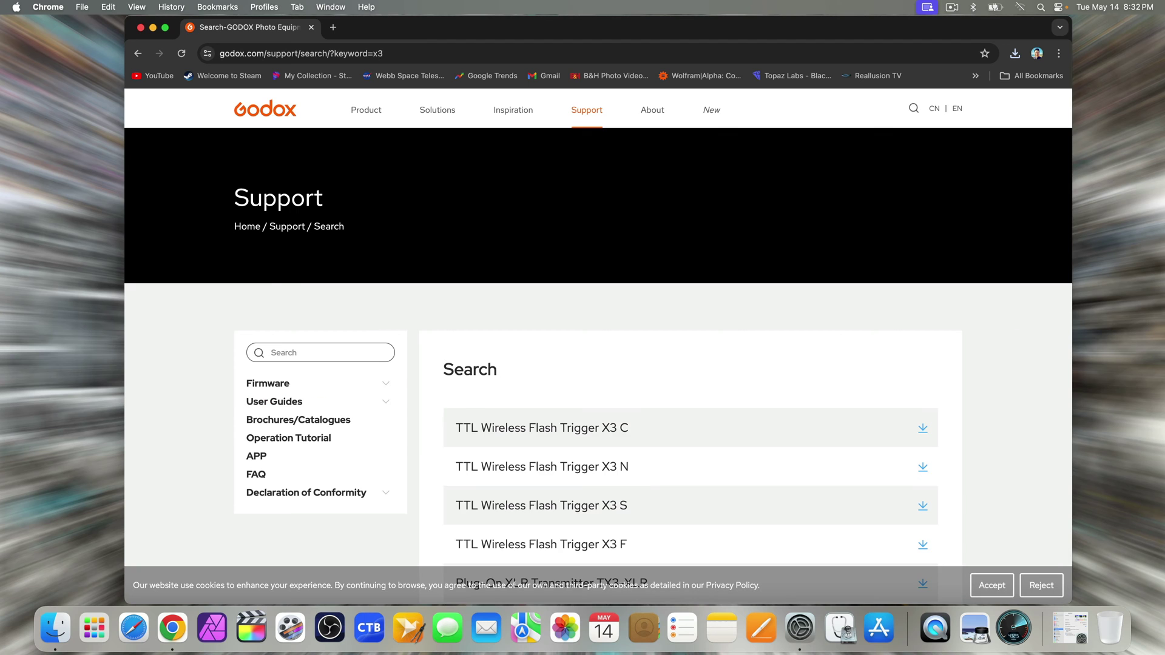
scroll(474, 341, down, 8)
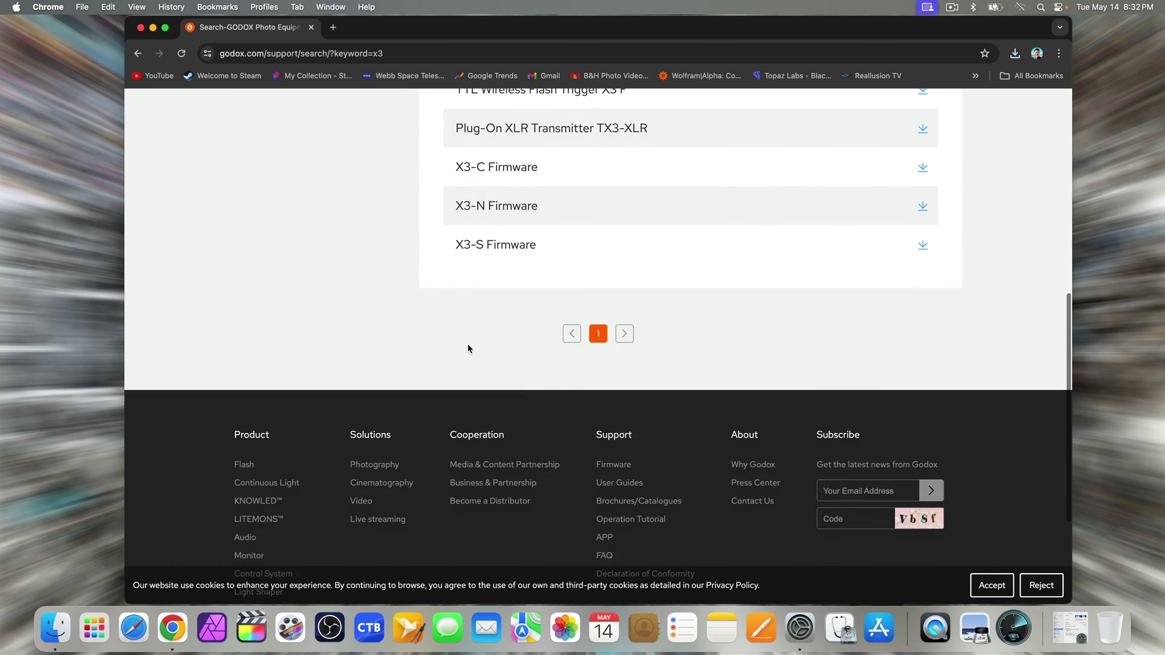
scroll(468, 346, up, 2)
scroll(469, 348, up, 1)
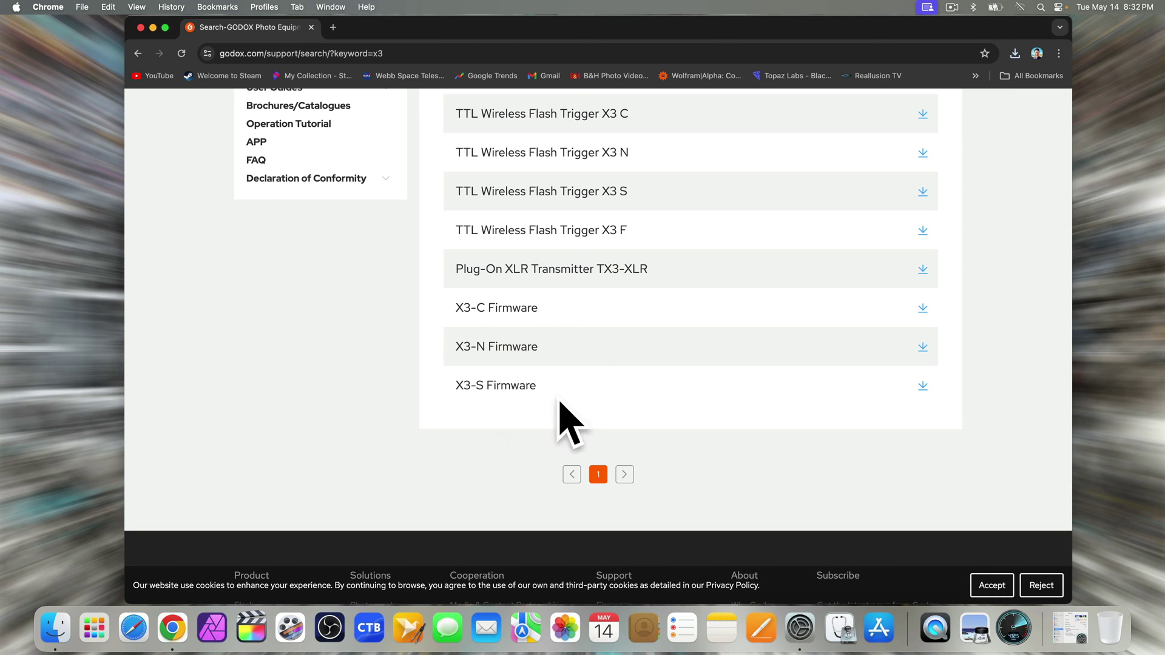
click(922, 391)
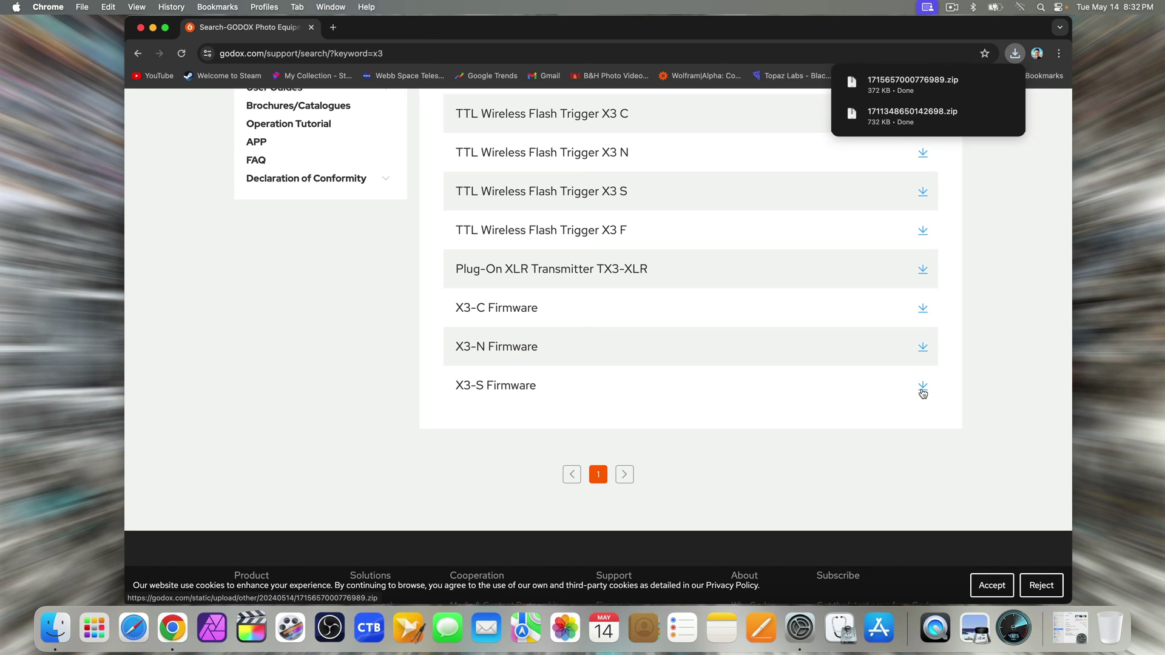
click(153, 28)
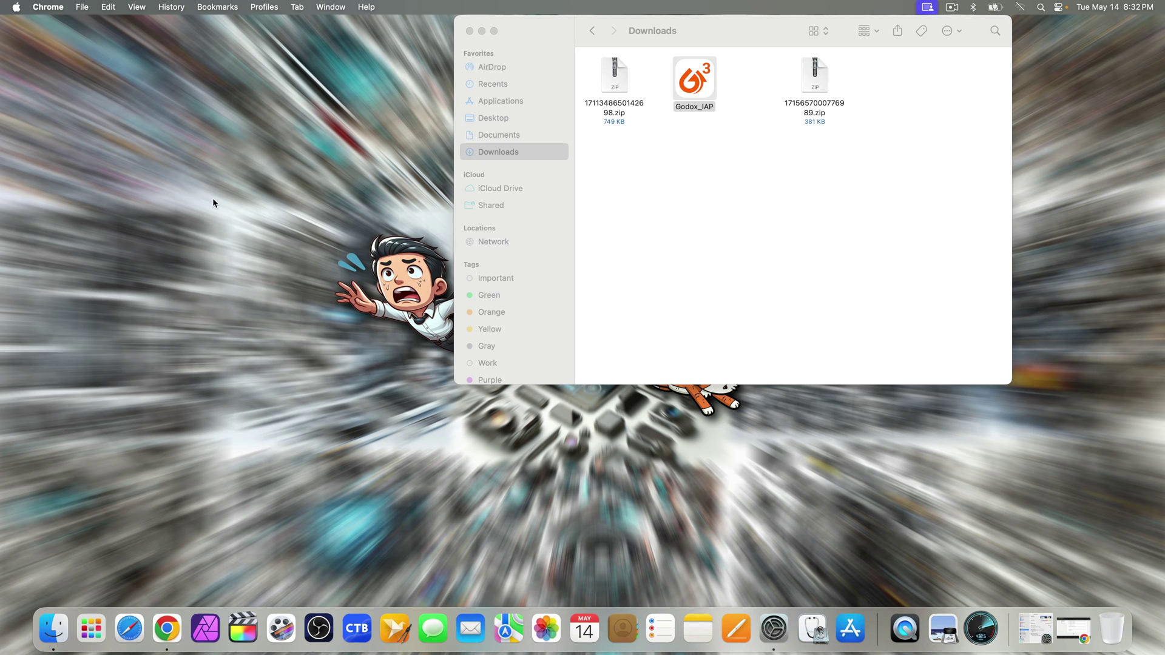
double_click(818, 83)
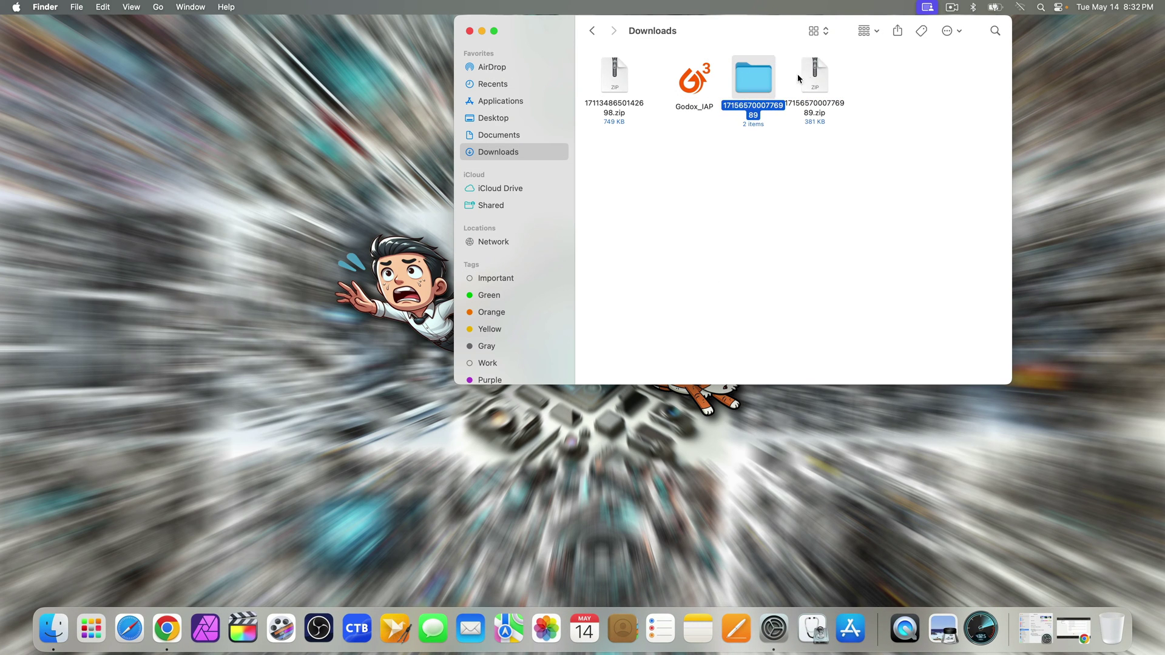
click(816, 82)
right_click(817, 82)
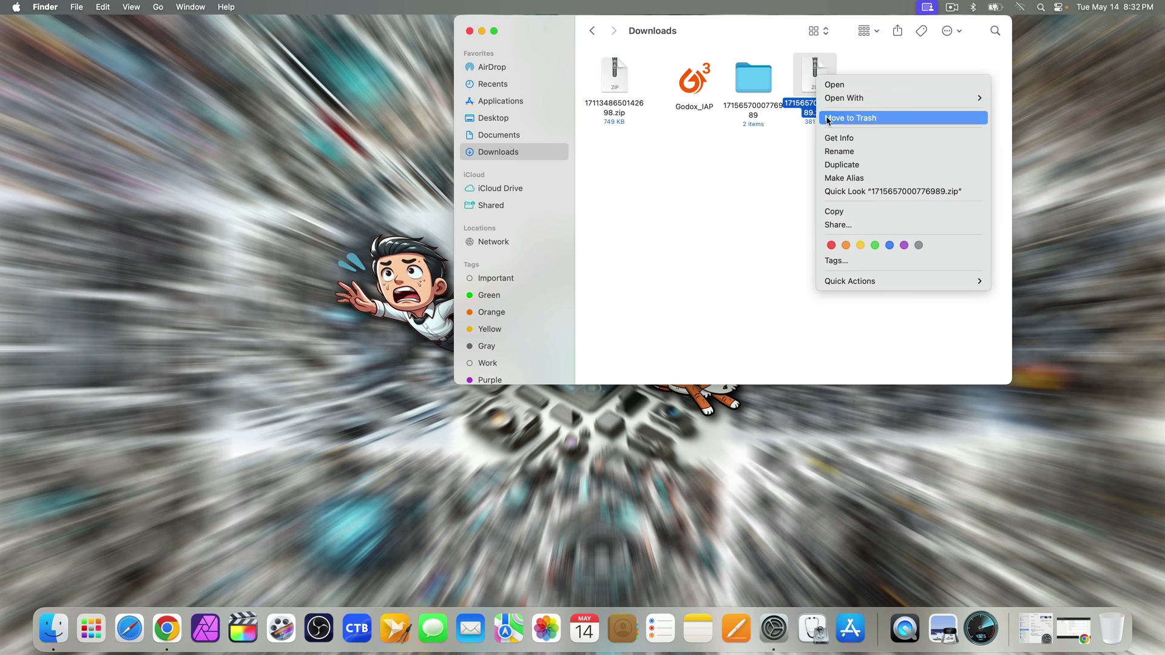
click(626, 82)
right_click(626, 82)
click(631, 115)
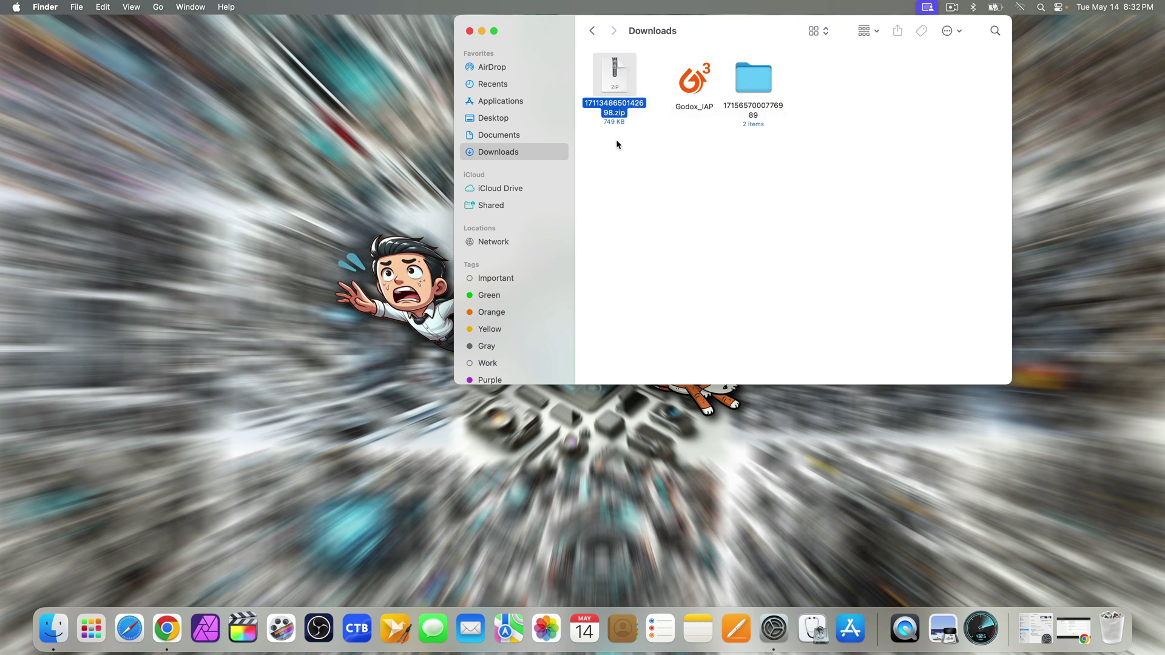
- Try launching Godox_IAP, then scroll to the Security section of Privacy & Security
double_click(695, 90)
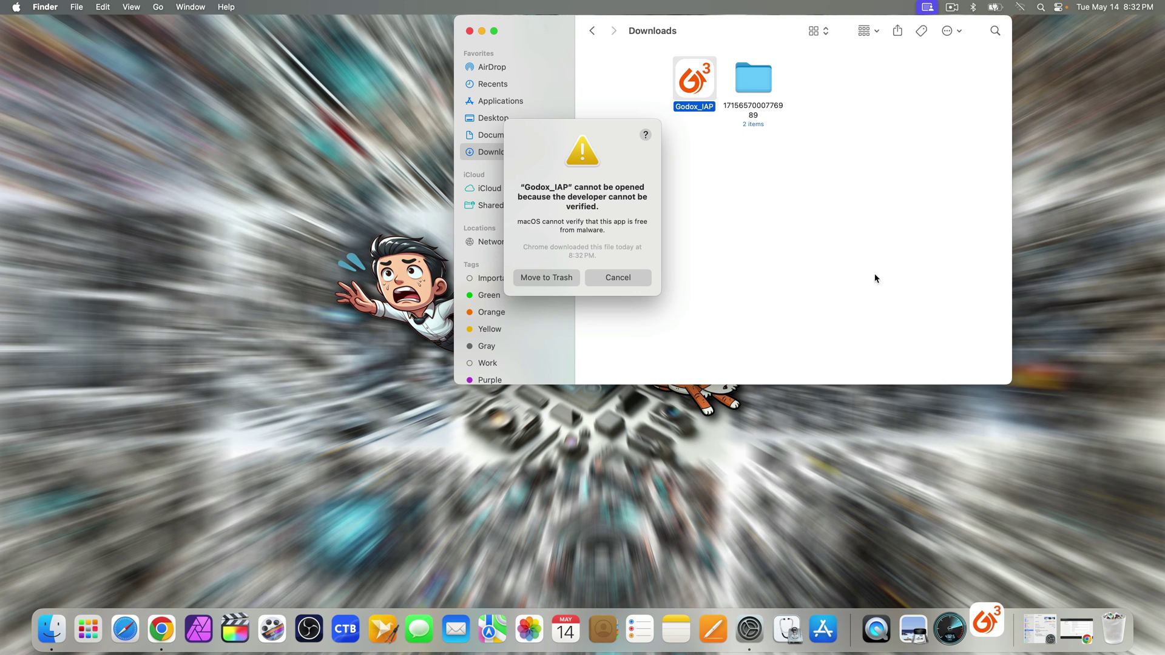
click(1040, 630)
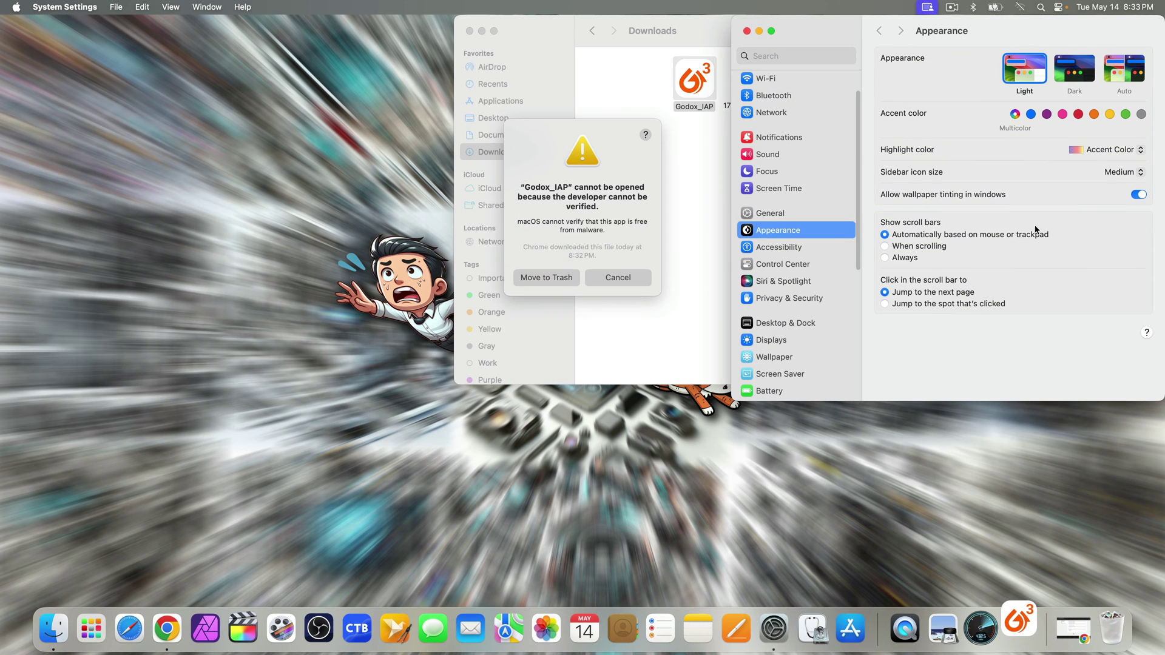
click(785, 305)
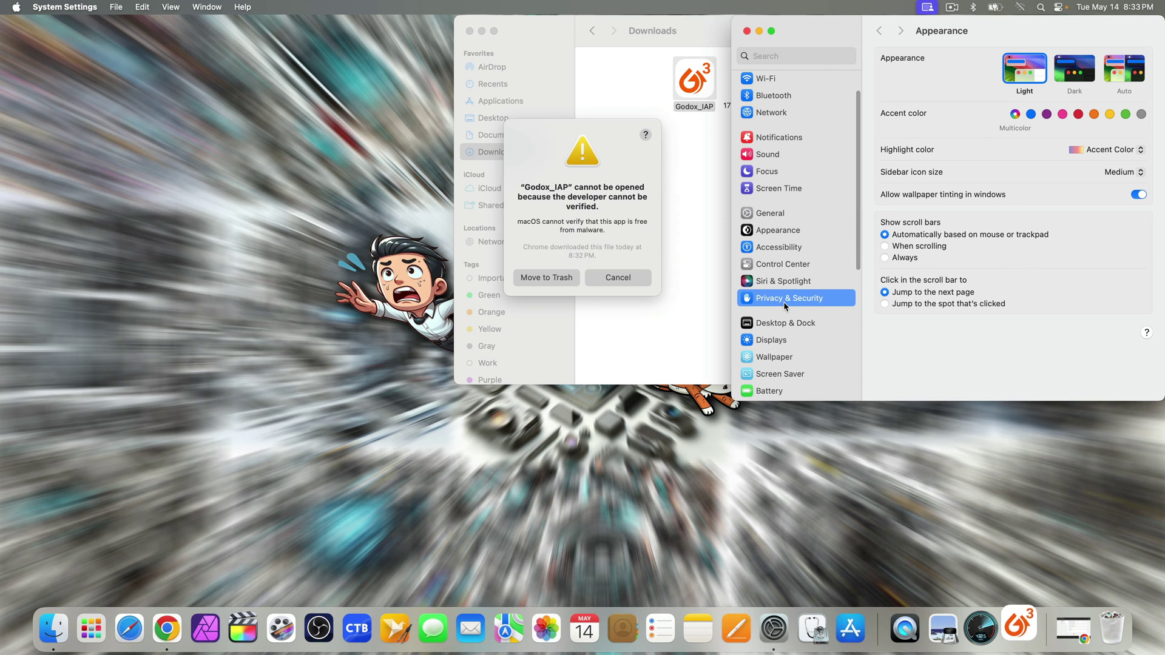
scroll(876, 304, down, 5)
scroll(876, 304, down, 8)
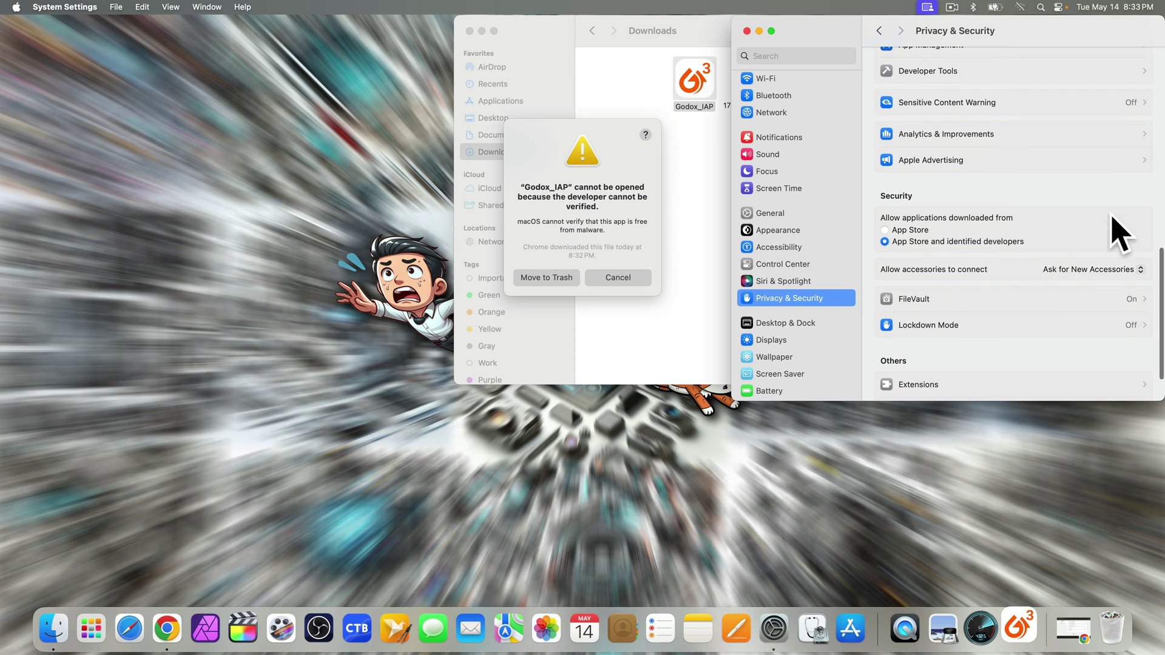
- Dismiss the warning, approve Godox_IAP via Open Anyway with the account password, and confirm Open
click(610, 279)
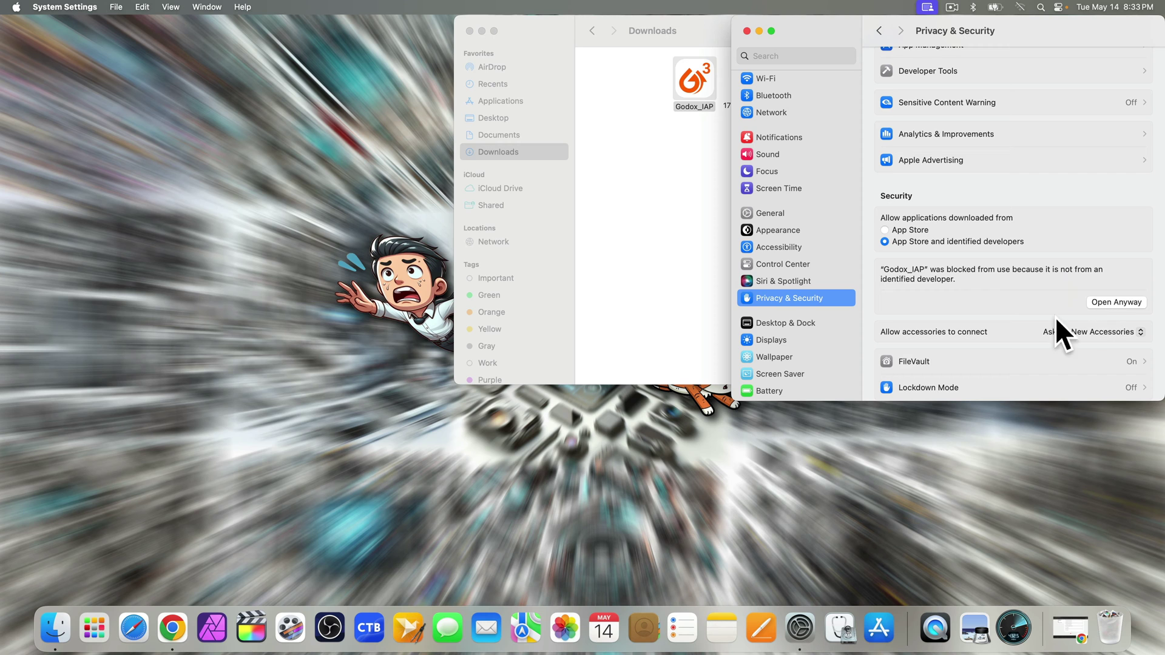
click(1103, 303)
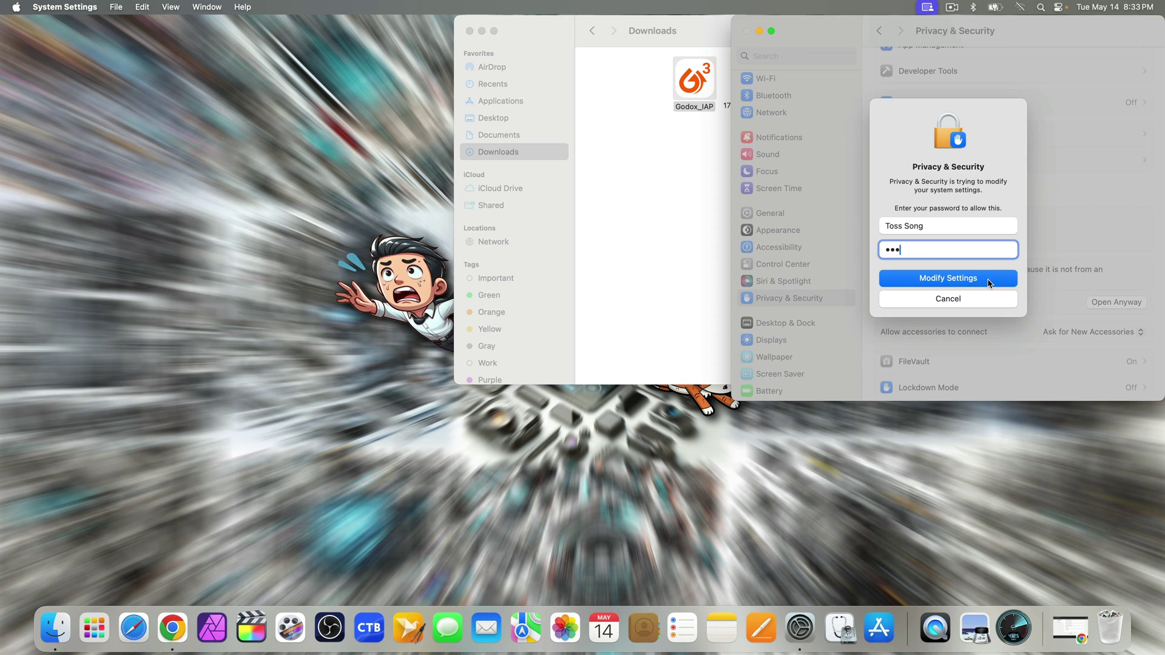
click(988, 283)
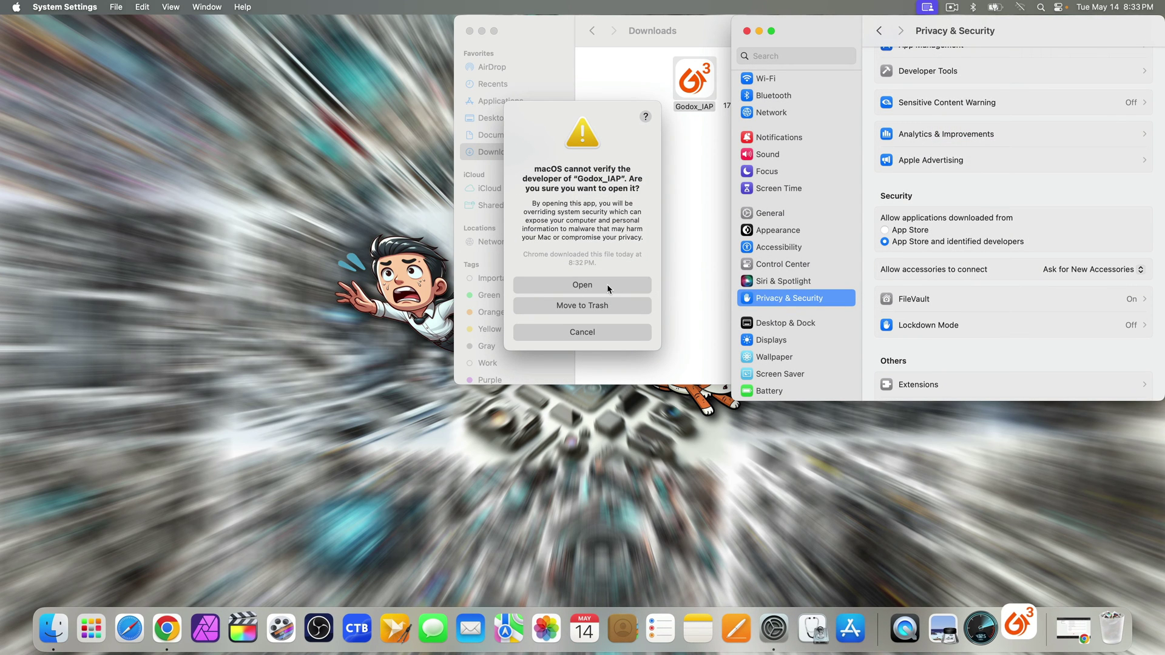
click(582, 286)
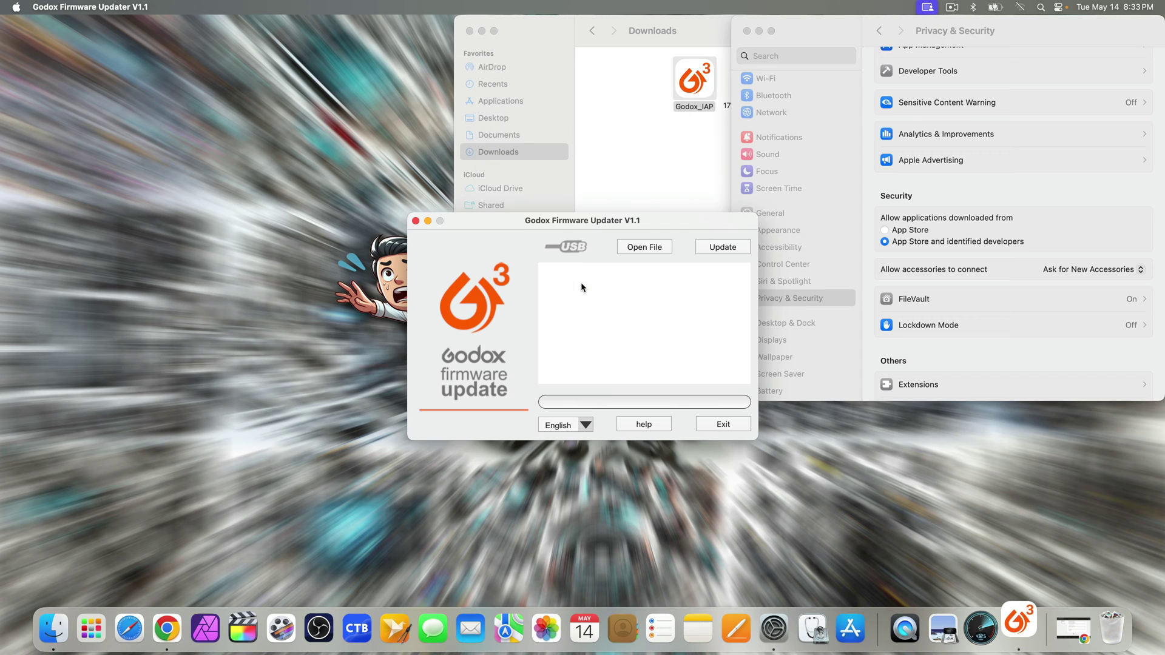
- Close System Settings and load X3_S_v1.09_APP.bin from the firmware folder into the updater
click(748, 31)
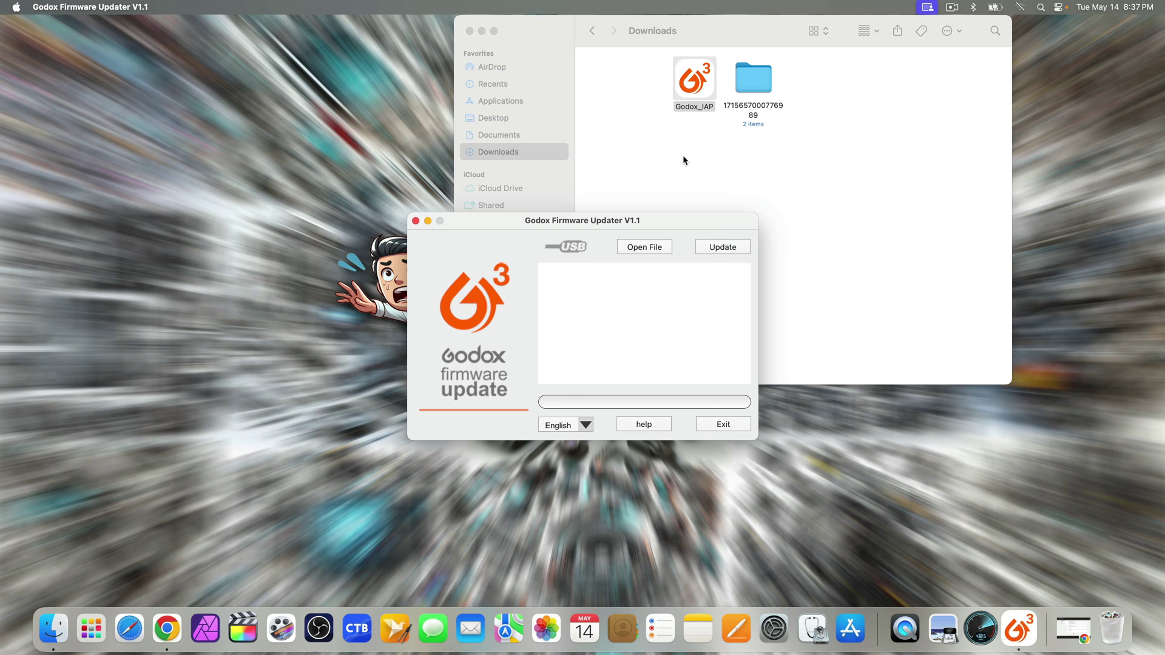
click(636, 249)
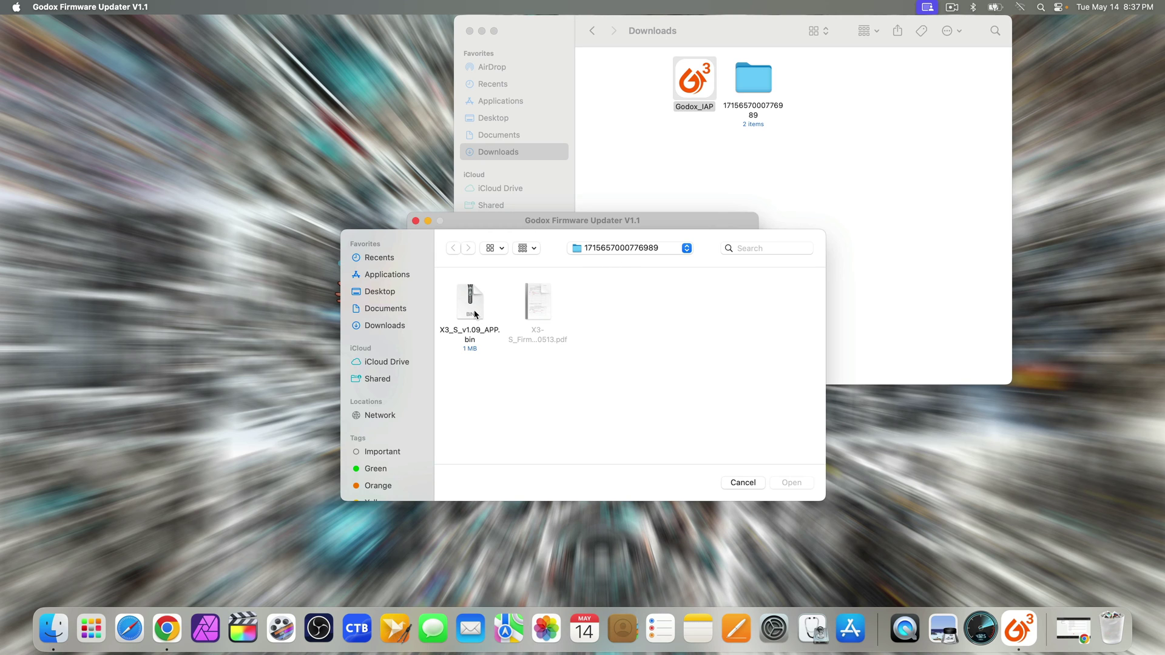
click(790, 483)
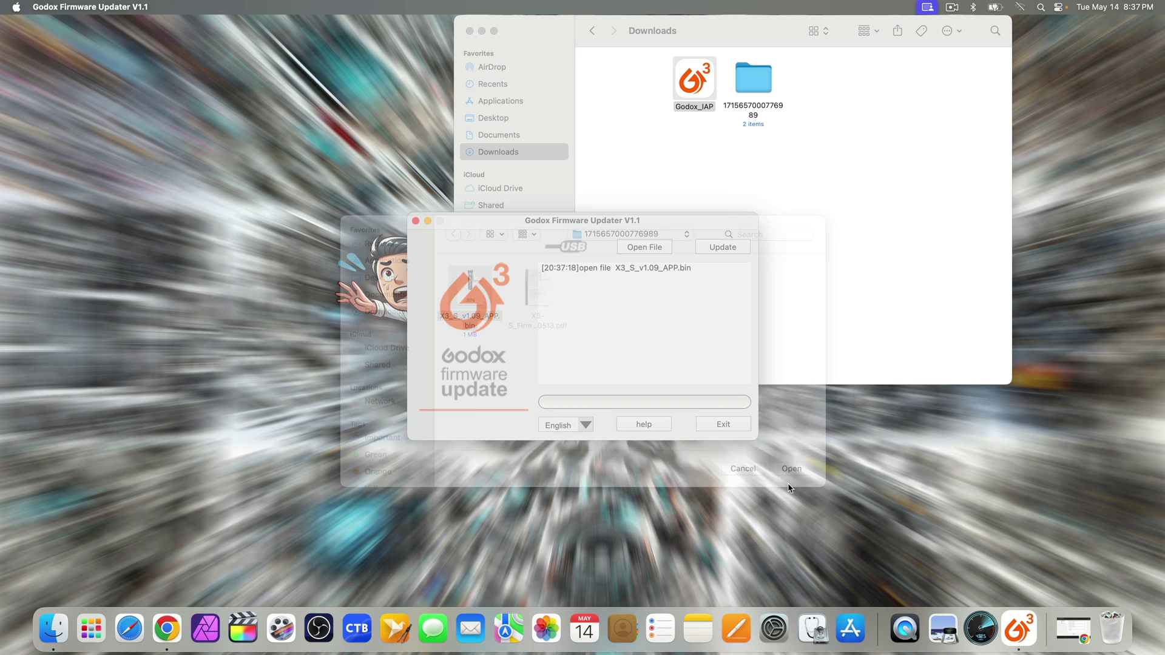